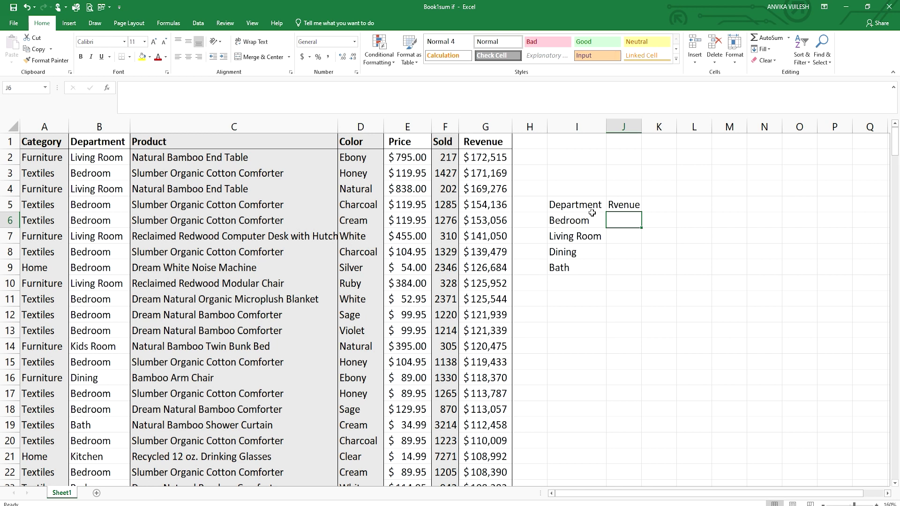
Step: Correct the misspelled header in cell J5 to Revenue
{"action": "left_click", "coordinate": [616, 205]}
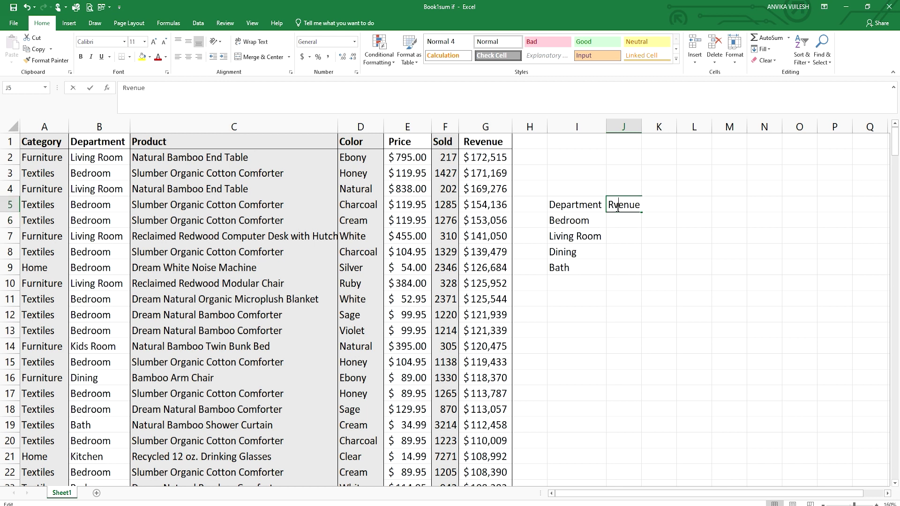
{"action": "double_click", "coordinate": [615, 204]}
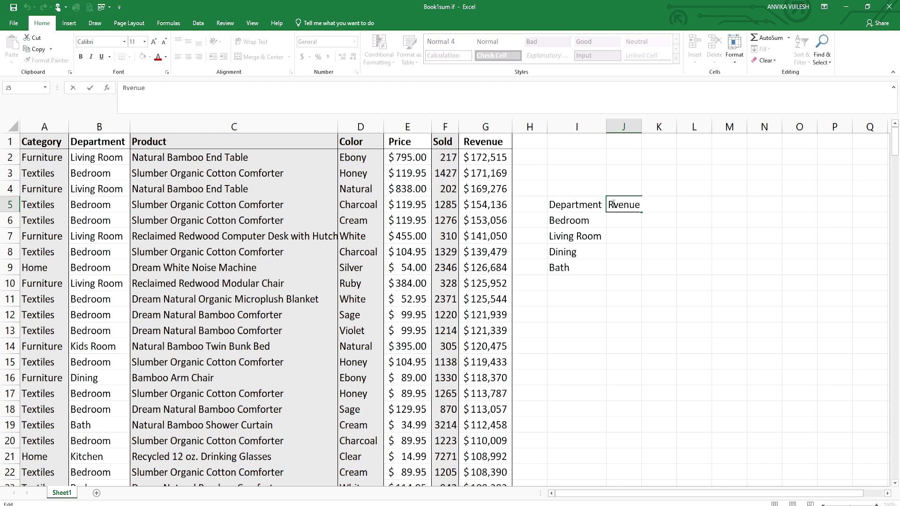
{"action": "type", "text": "e"}
{"action": "left_click", "coordinate": [640, 222]}
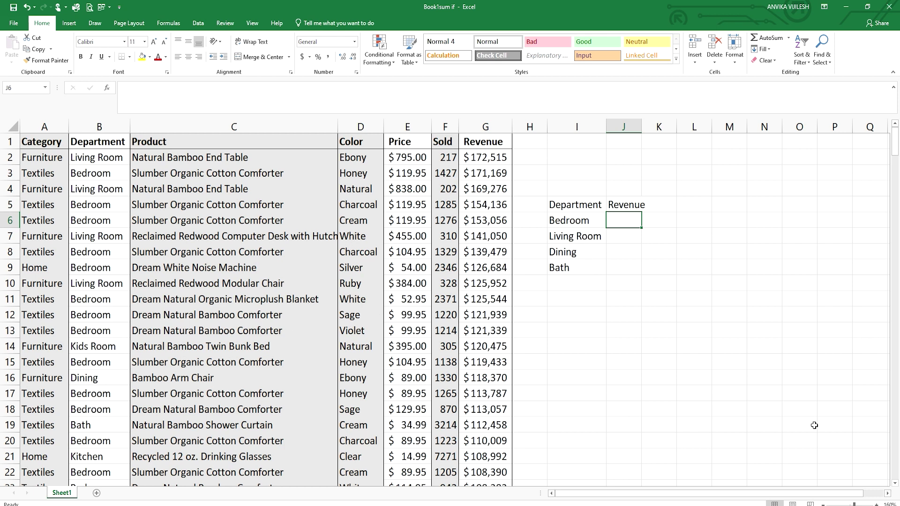
Step: Review the product sales rows further down the sheet and return to the first row
{"action": "left_click", "coordinate": [895, 484]}
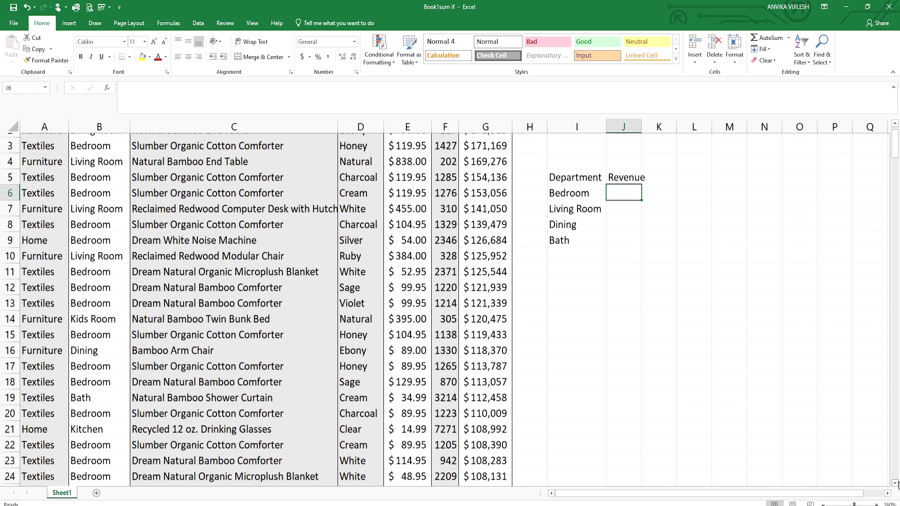
{"action": "left_click", "coordinate": [895, 484]}
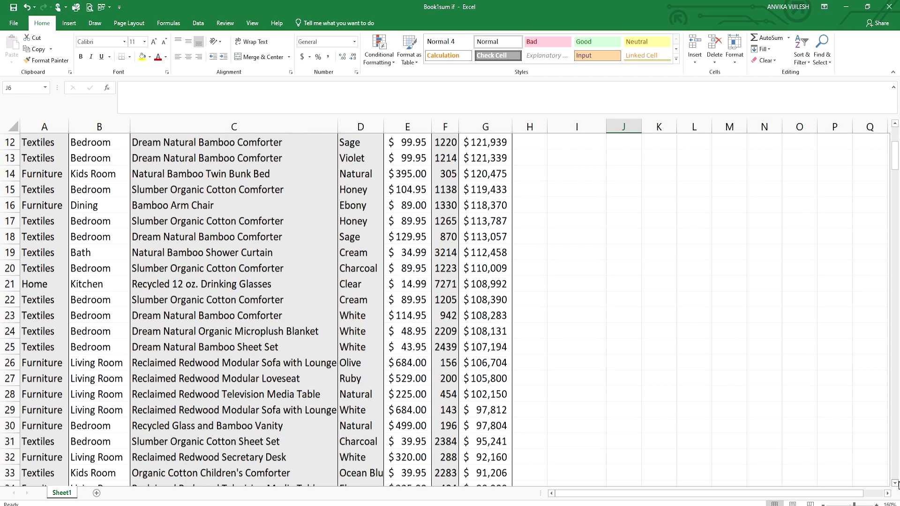
{"action": "left_click", "coordinate": [895, 483]}
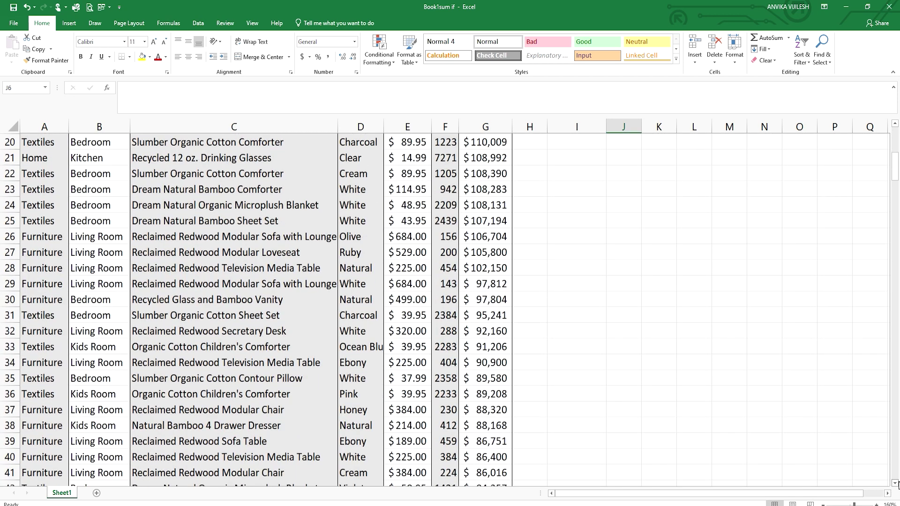
{"action": "left_click", "coordinate": [894, 483]}
{"action": "left_click", "coordinate": [895, 484]}
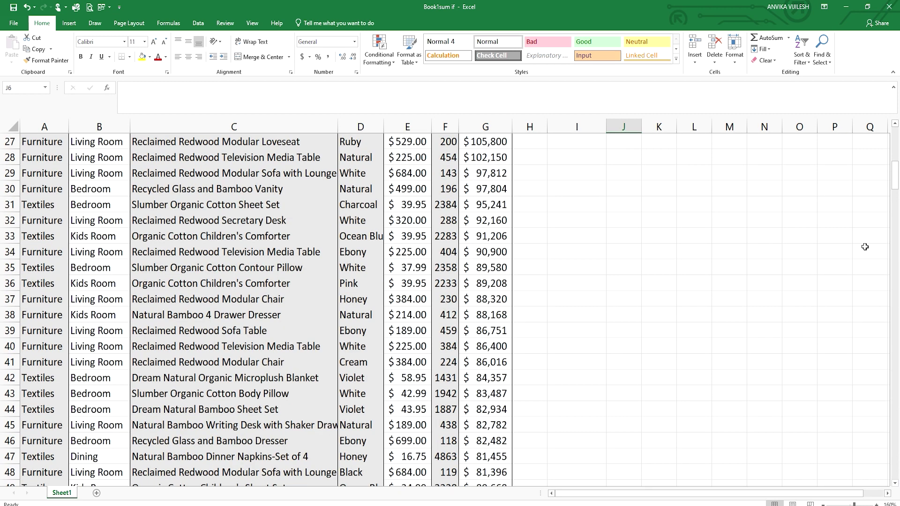
{"action": "left_click_drag", "start_coordinate": [895, 190], "coordinate": [897, 128]}
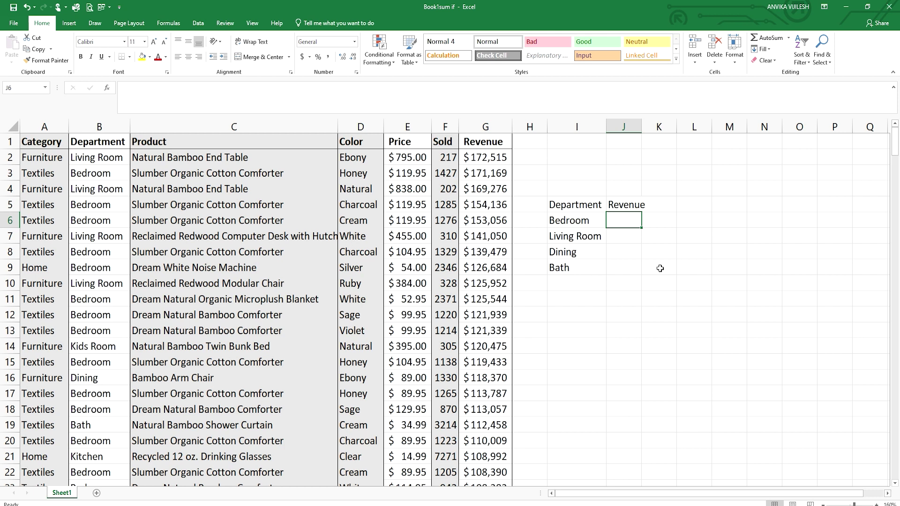
Step: Start a SUMIF formula in cell J6 for the Bedroom department's revenue
{"action": "double_click", "coordinate": [623, 220]}
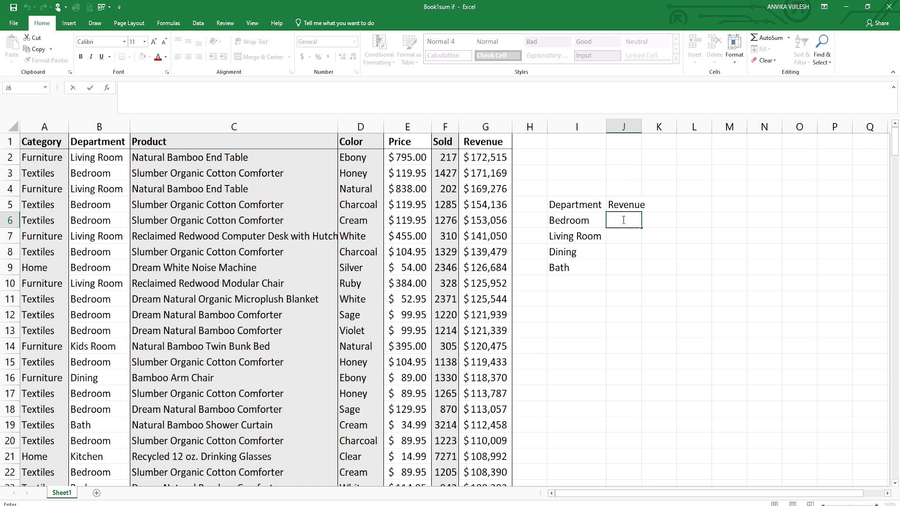
{"action": "type", "text": "="}
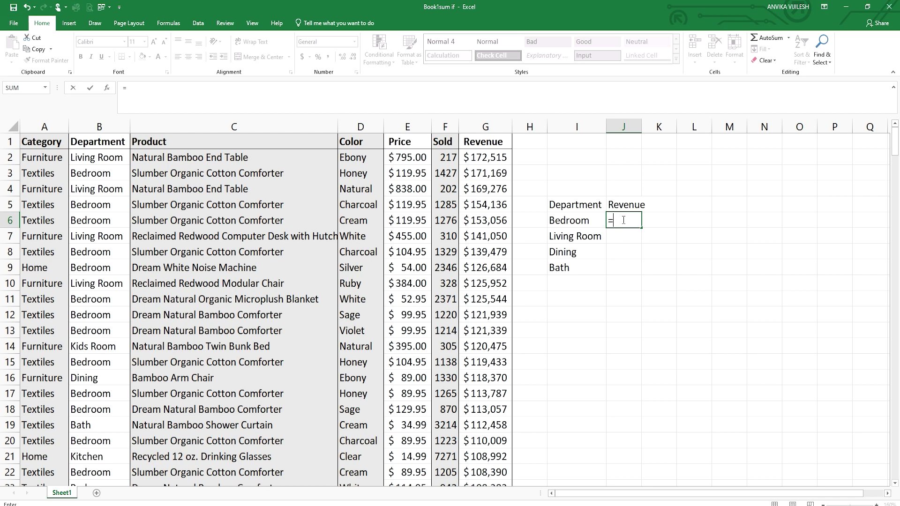
{"action": "type", "text": "sumi"}
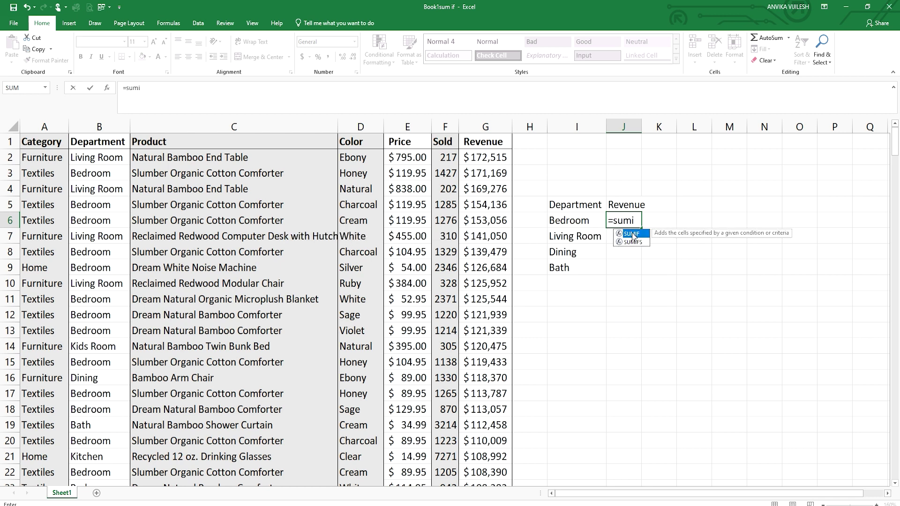
{"action": "double_click", "coordinate": [632, 234]}
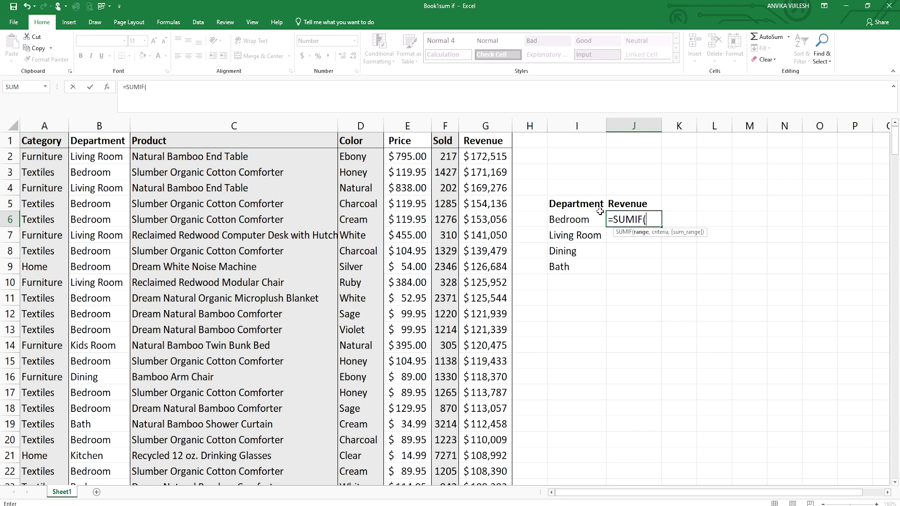
{"action": "left_click", "coordinate": [586, 220]}
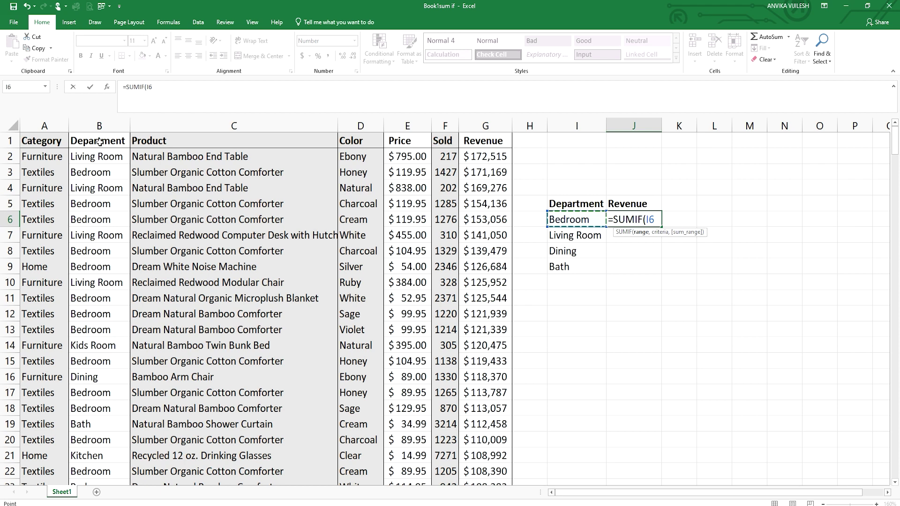
{"action": "key", "text": "BackSpace"}
{"action": "key", "text": "BackSpace"}
Step: Complete the SUMIF formula with range B:B, criteria I6 and sum range G:G, and fill it down through J9
{"action": "left_click", "coordinate": [95, 121]}
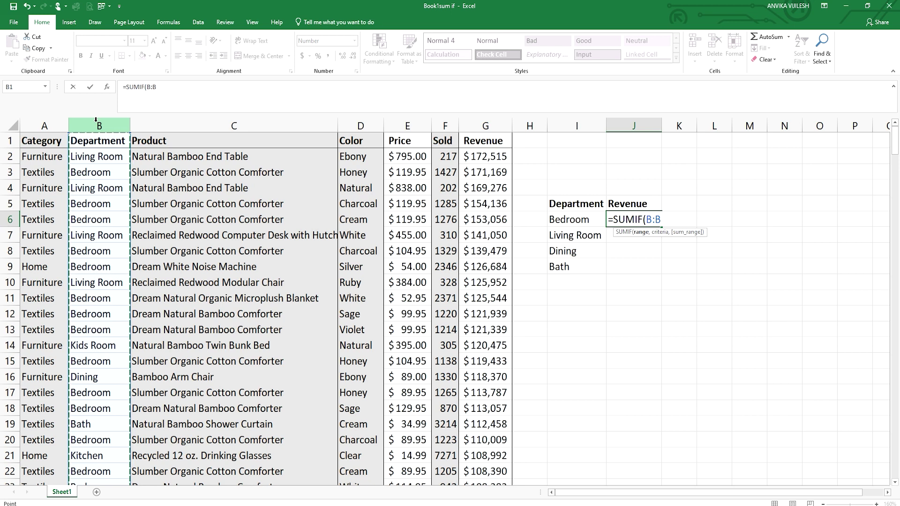
{"action": "type", "text": ","}
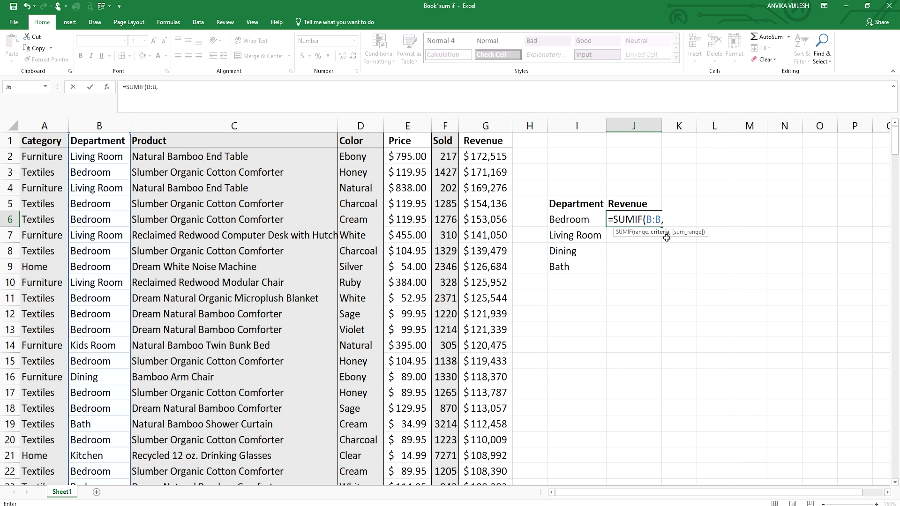
{"action": "left_click", "coordinate": [589, 219]}
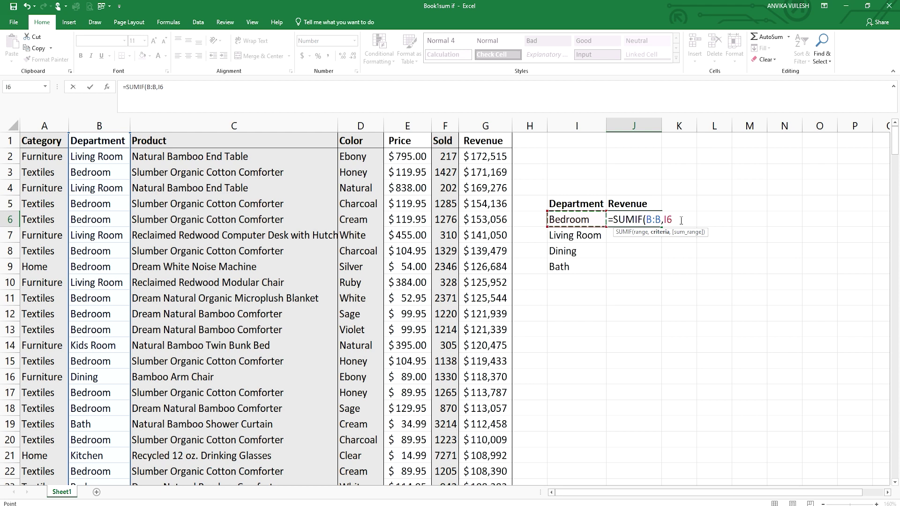
{"action": "type", "text": ","}
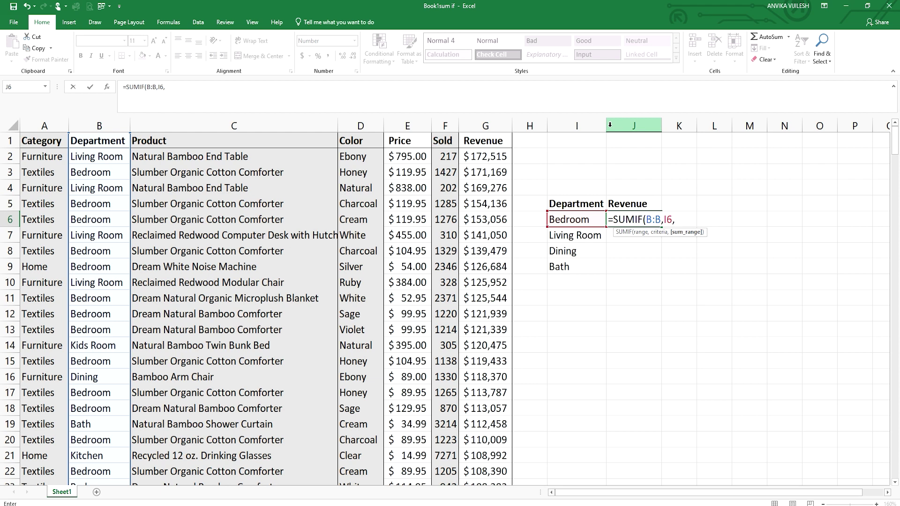
{"action": "left_click", "coordinate": [488, 124]}
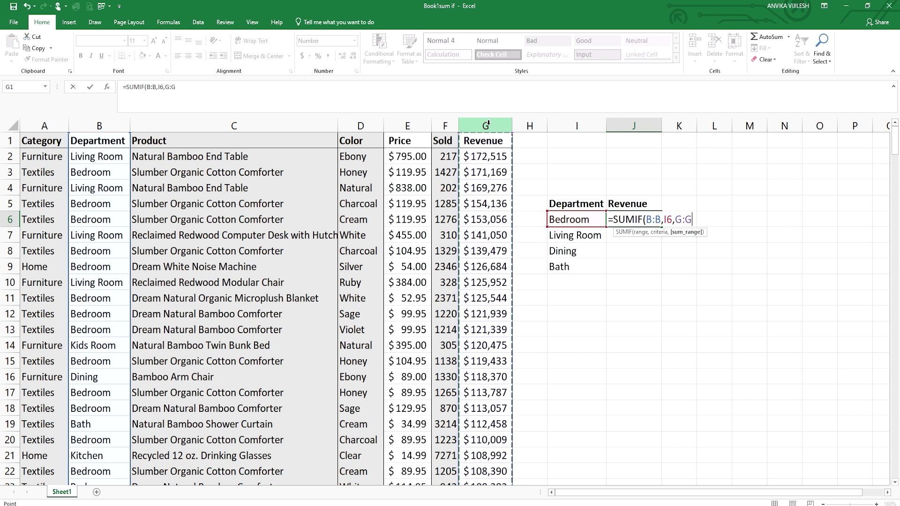
{"action": "type", "text": ")"}
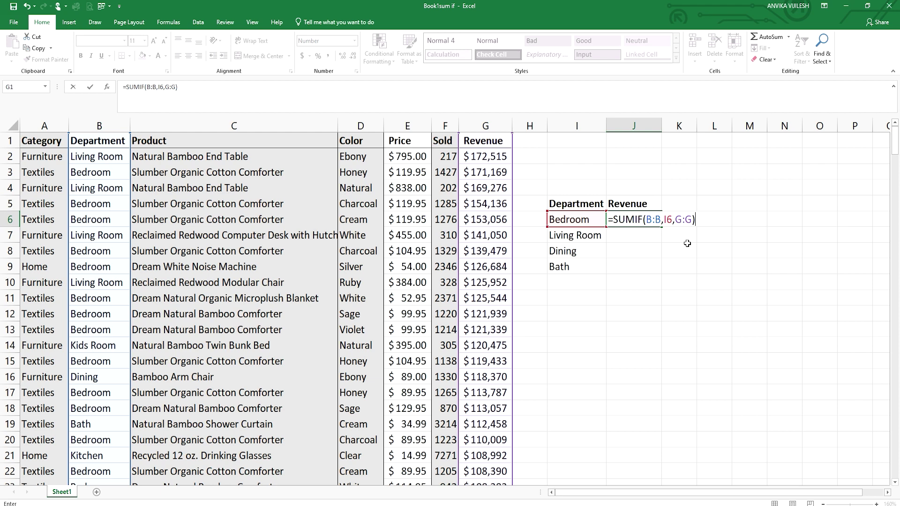
{"action": "key", "text": "Return"}
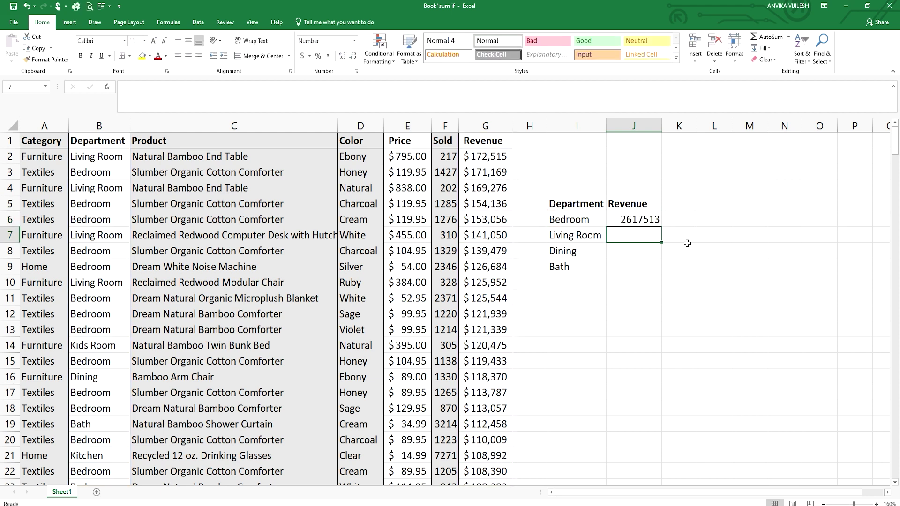
{"action": "left_click", "coordinate": [656, 218]}
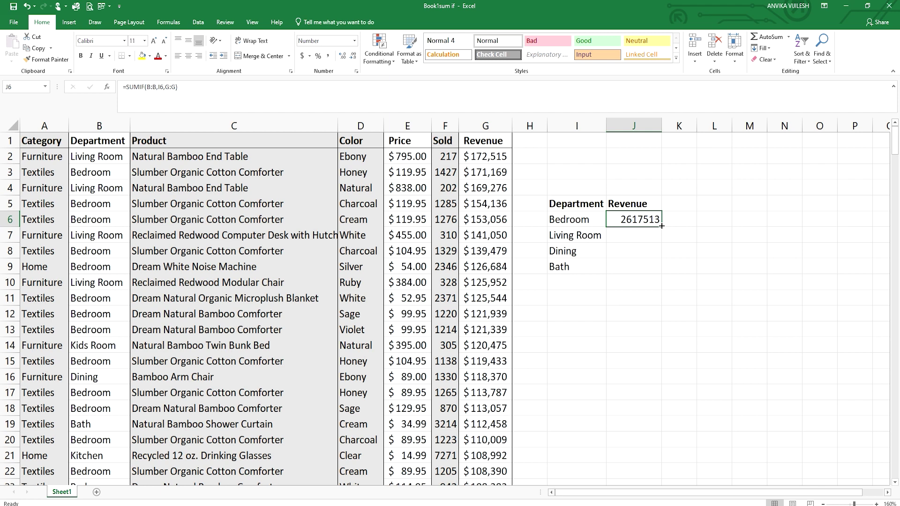
{"action": "double_click", "coordinate": [661, 226]}
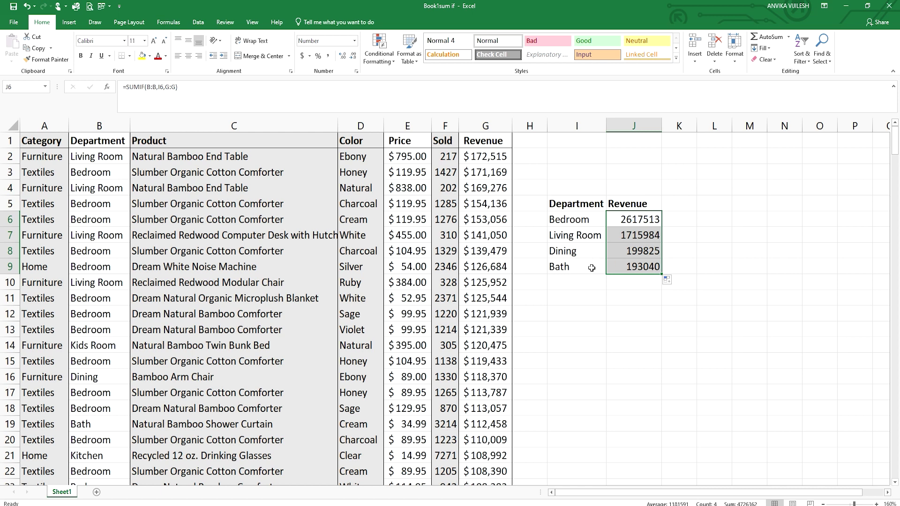
Step: Add the header items in cell K5, beside the Revenue header
{"action": "double_click", "coordinate": [682, 200]}
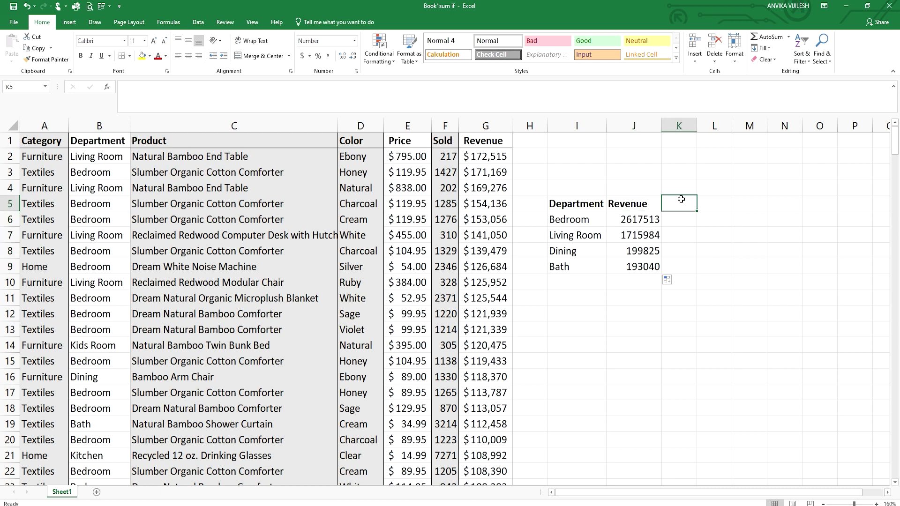
{"action": "type", "text": "it"}
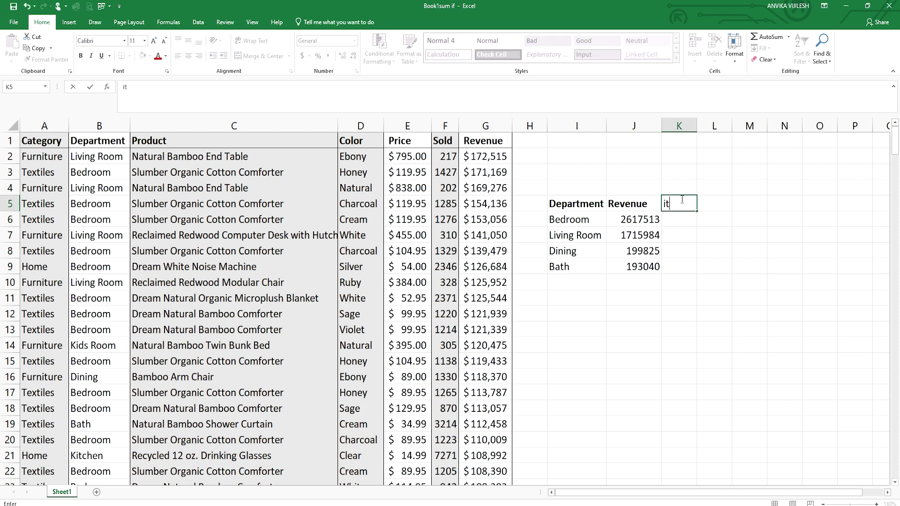
{"action": "type", "text": "ems"}
{"action": "left_click", "coordinate": [681, 221]}
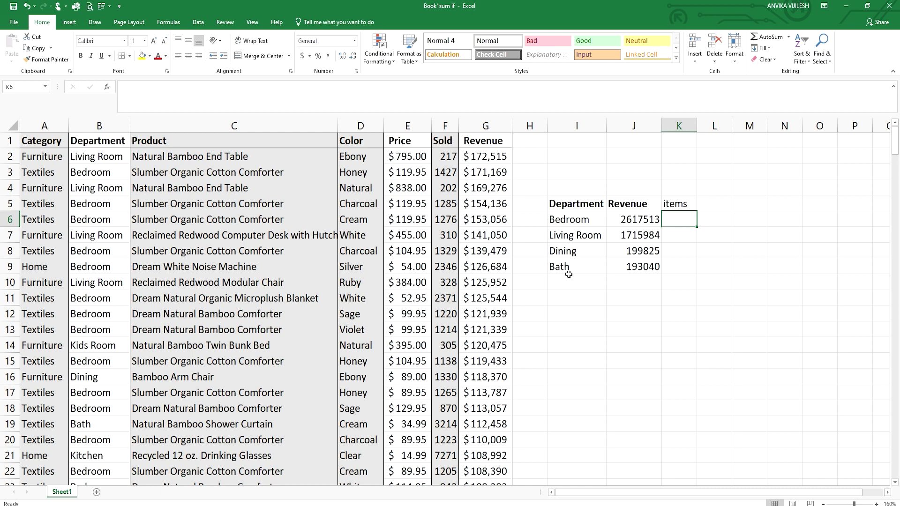
Step: Enter the formula =COUNTIF(B:B,I6) in cell K6 to count the Bedroom department's items
{"action": "double_click", "coordinate": [681, 219]}
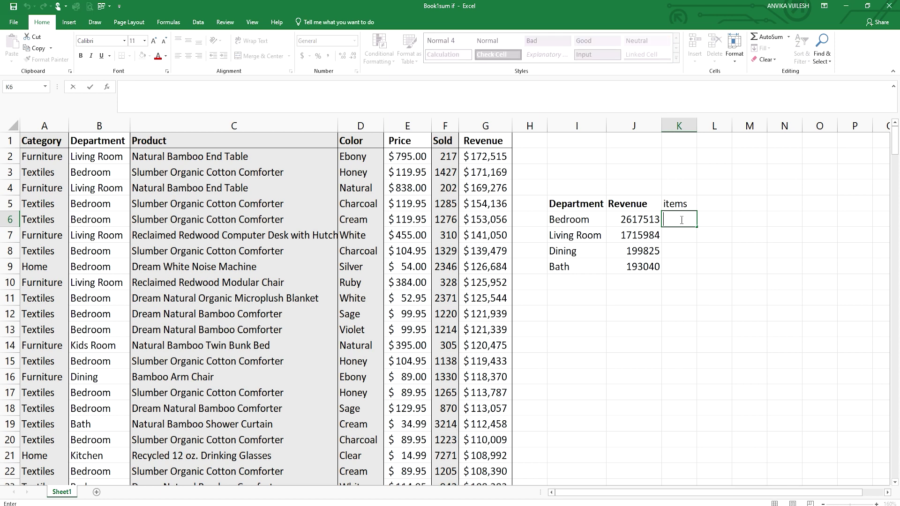
{"action": "type", "text": "="}
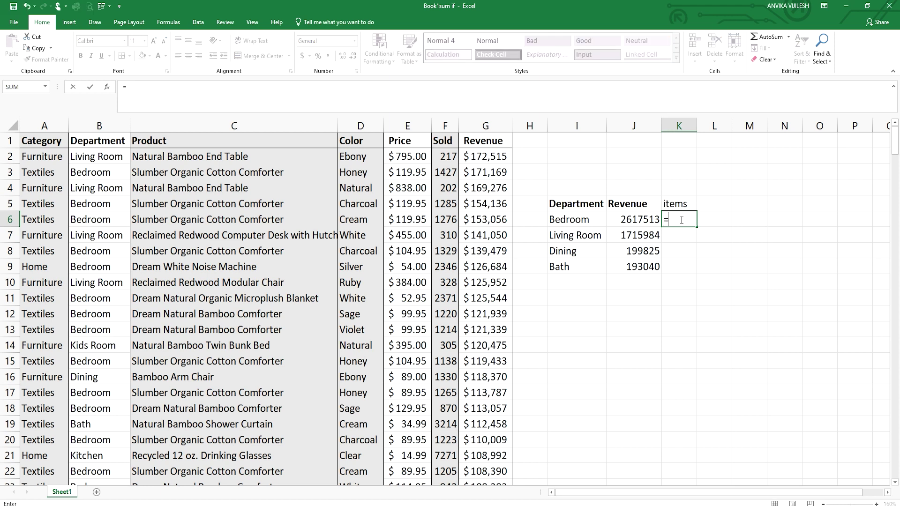
{"action": "type", "text": "cou"}
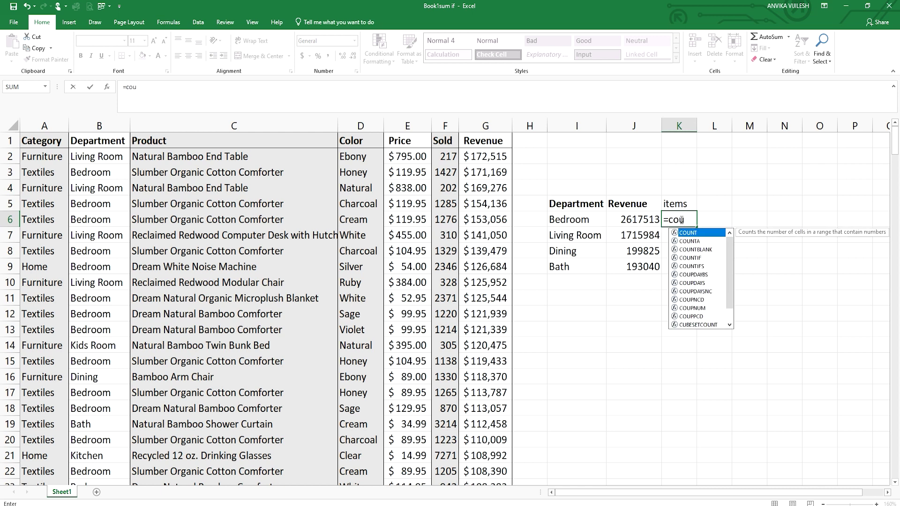
{"action": "double_click", "coordinate": [690, 259]}
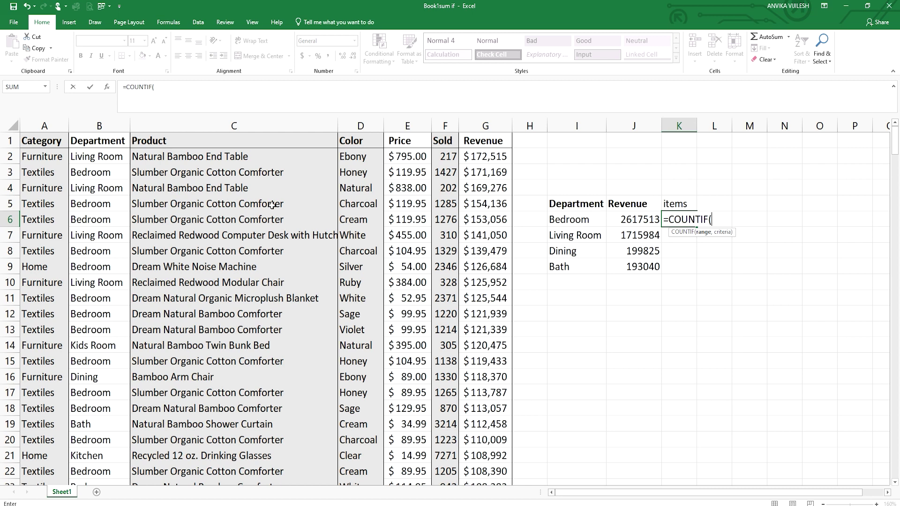
{"action": "left_click", "coordinate": [100, 125]}
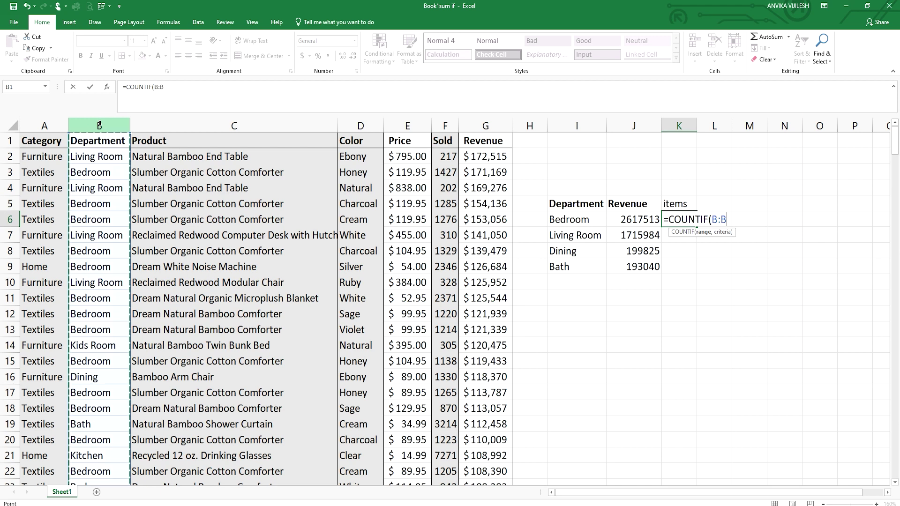
{"action": "type", "text": ","}
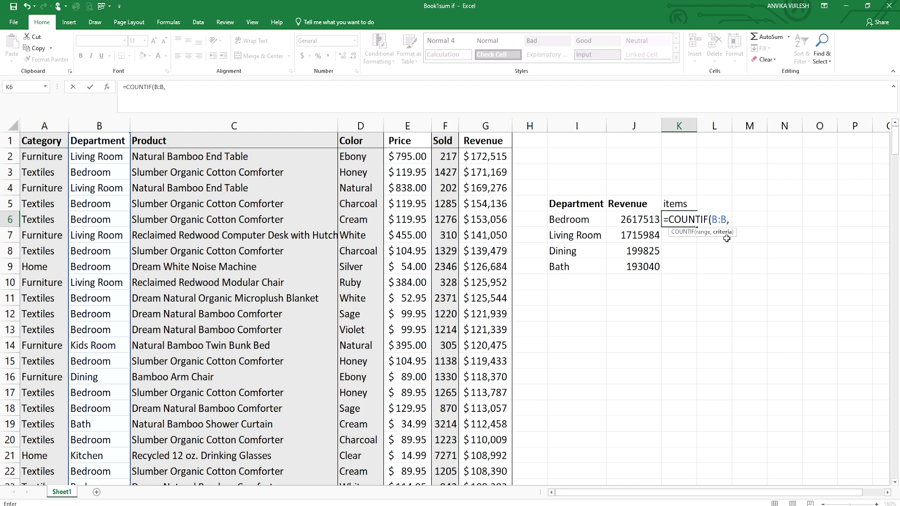
{"action": "left_click", "coordinate": [586, 219]}
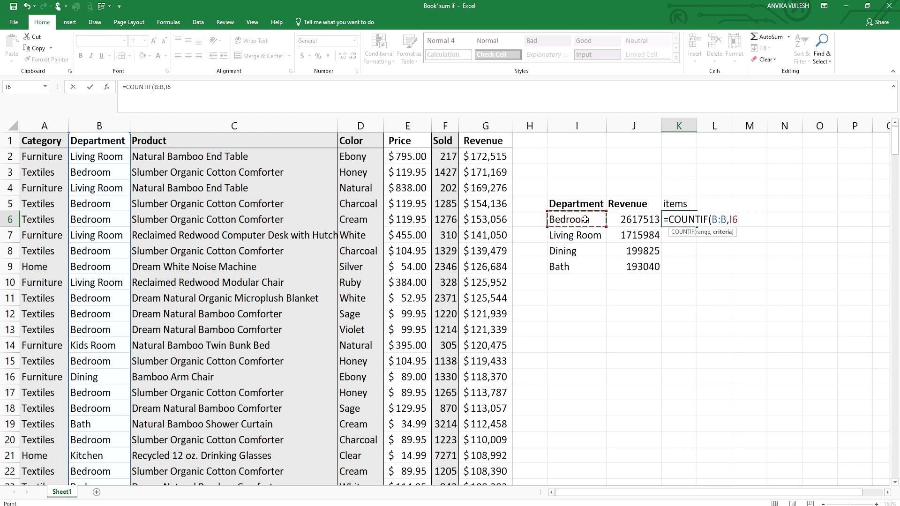
{"action": "type", "text": ")"}
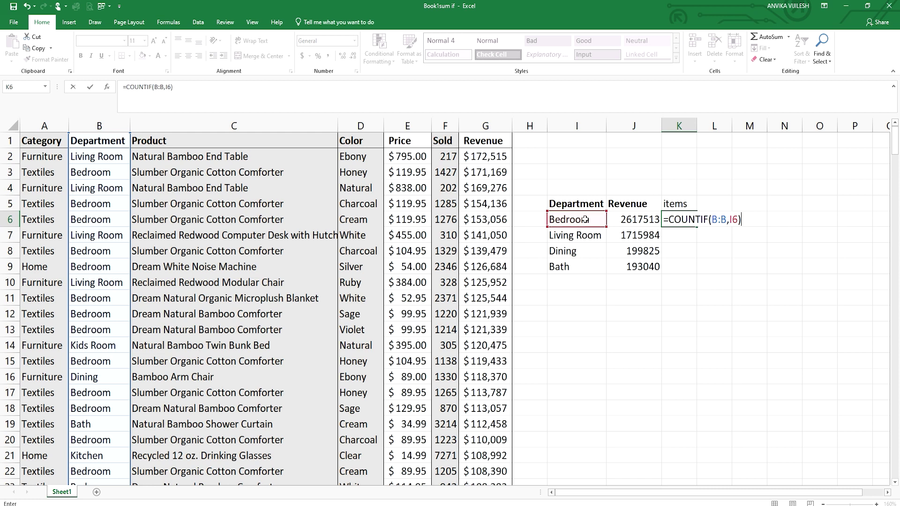
{"action": "key", "text": "Return"}
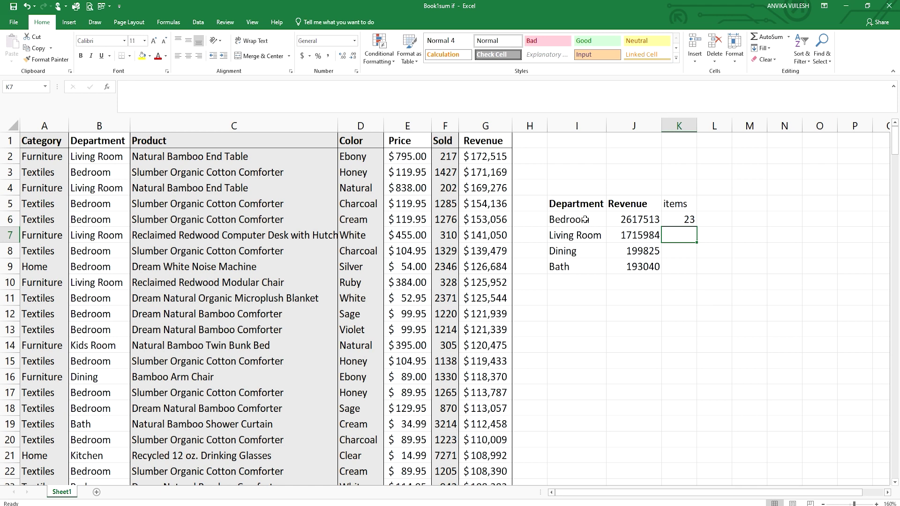
Step: Fill the COUNTIF formula from K6 down through K9 for the remaining departments
{"action": "left_click", "coordinate": [681, 222]}
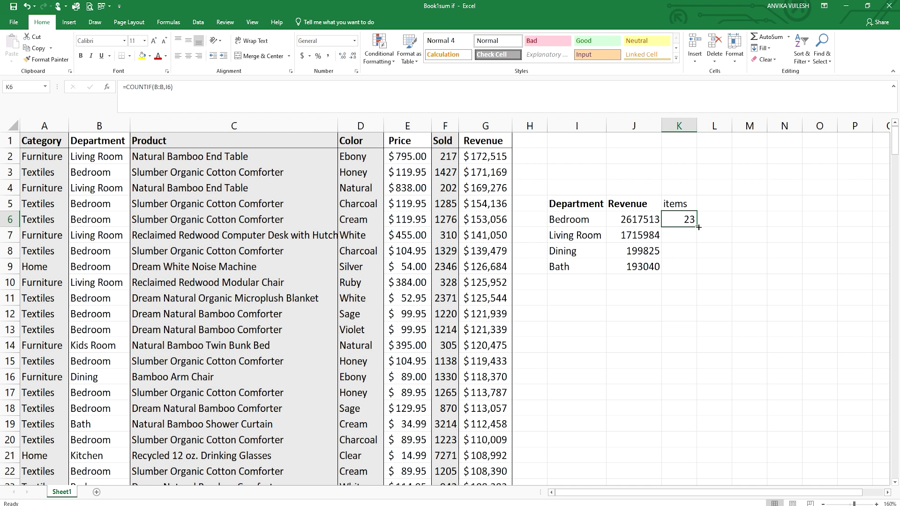
{"action": "left_click_drag", "start_coordinate": [697, 228], "coordinate": [697, 274]}
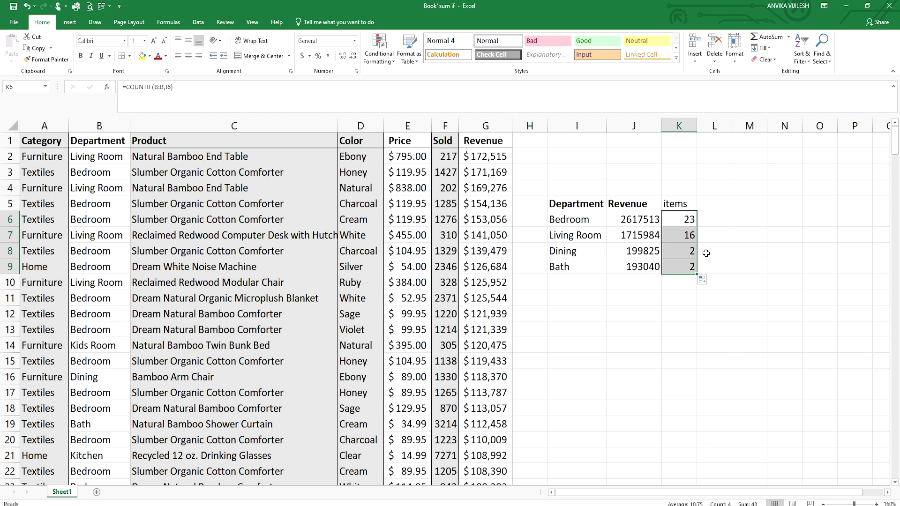
{"action": "left_click", "coordinate": [733, 253]}
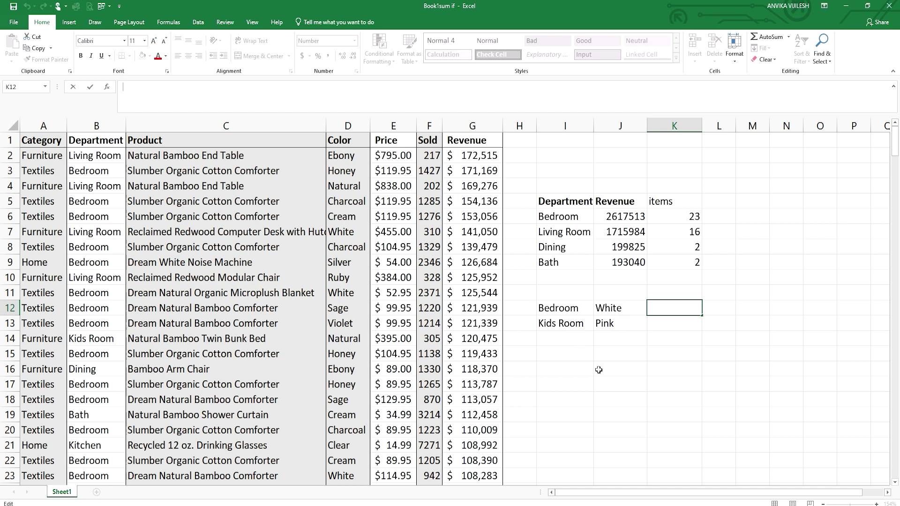
Step: Add the headers Department in I11 and color in J11 above the Bedroom/White rows, and make both bold
{"action": "left_click", "coordinate": [562, 295]}
{"action": "type", "text": "Depa"}
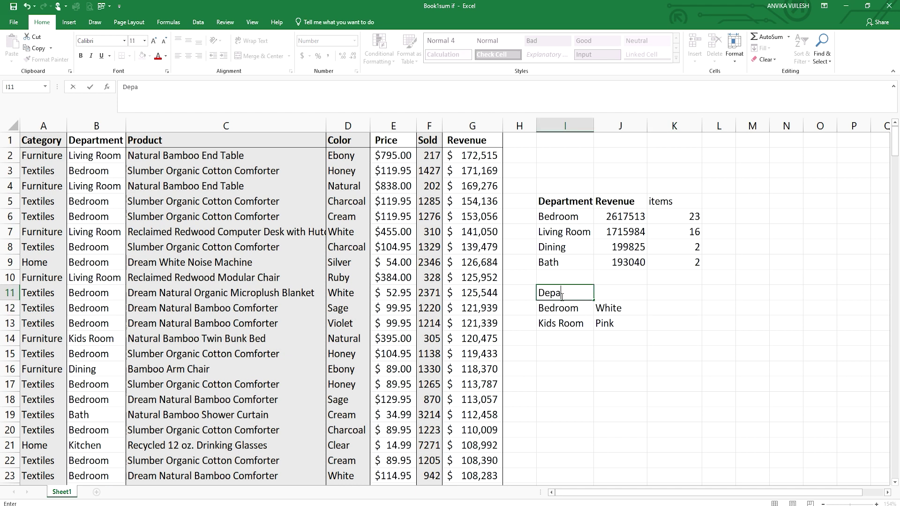
{"action": "type", "text": "rtment"}
{"action": "key", "text": "Tab"}
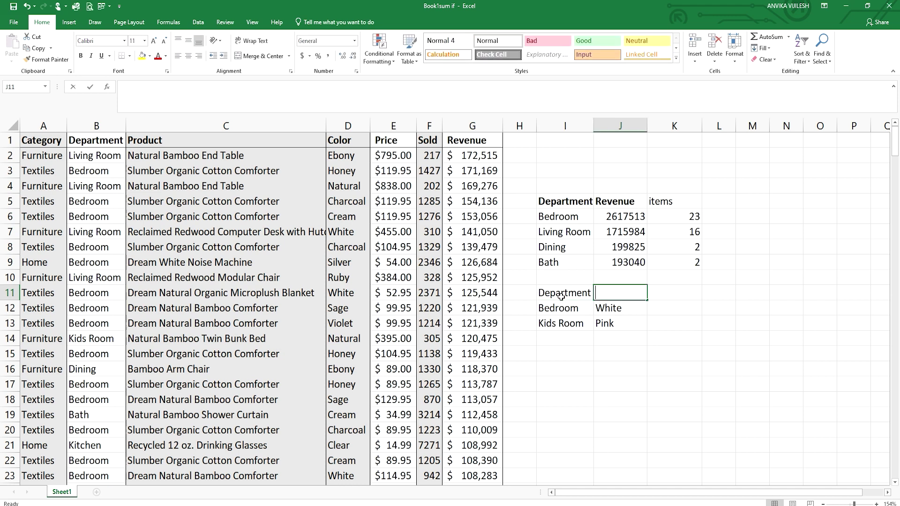
{"action": "type", "text": "color"}
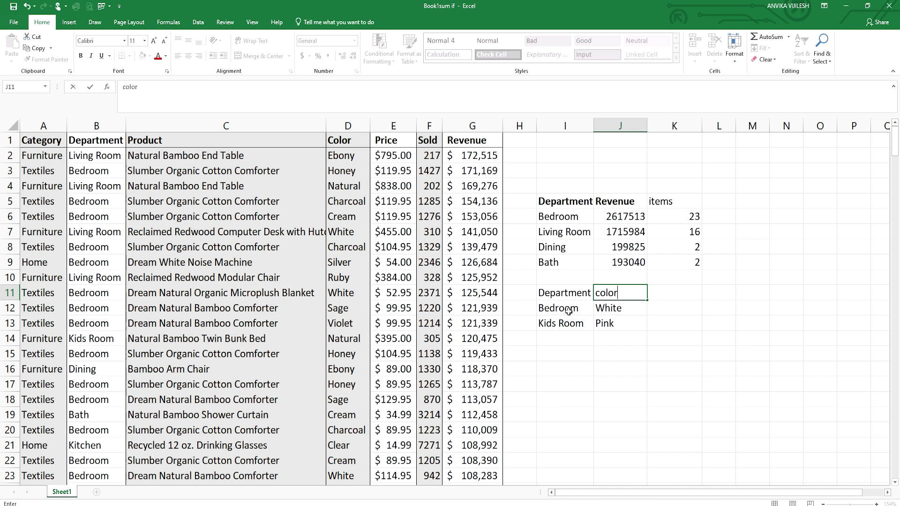
{"action": "left_click_drag", "start_coordinate": [545, 291], "coordinate": [613, 290]}
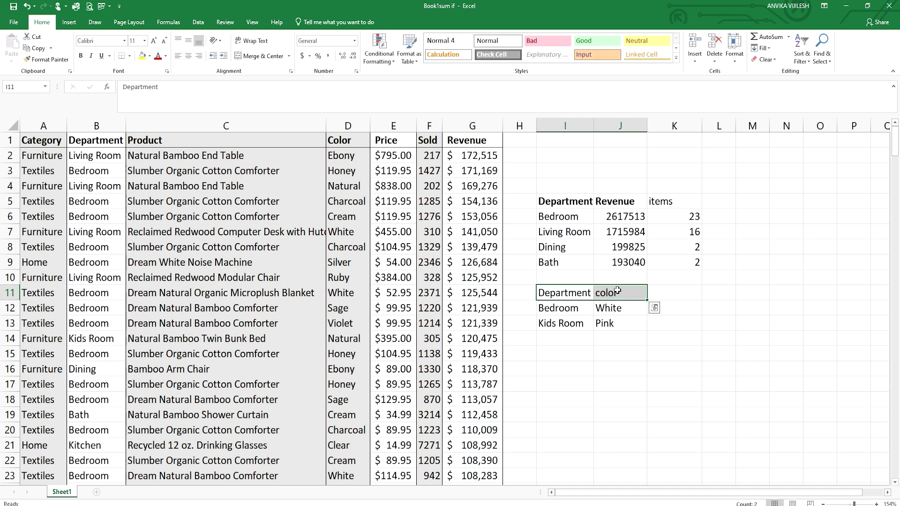
{"action": "left_click", "coordinate": [80, 55]}
{"action": "left_click", "coordinate": [637, 355]}
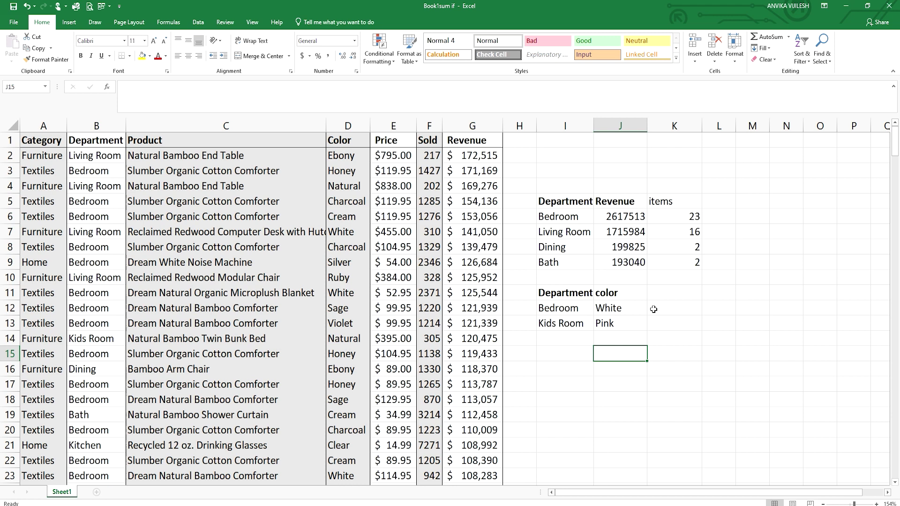
Step: Add a bold Revenue header in cell K11, beside the color header
{"action": "double_click", "coordinate": [663, 297]}
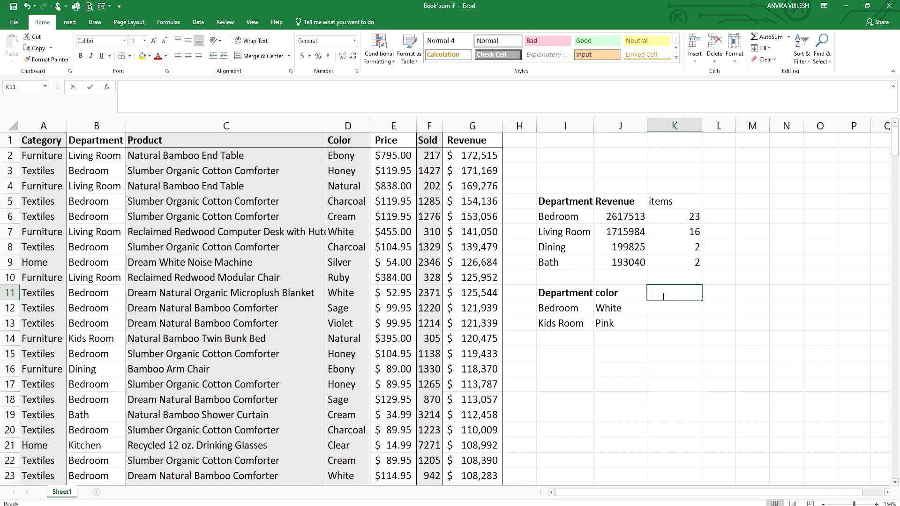
{"action": "type", "text": "R"}
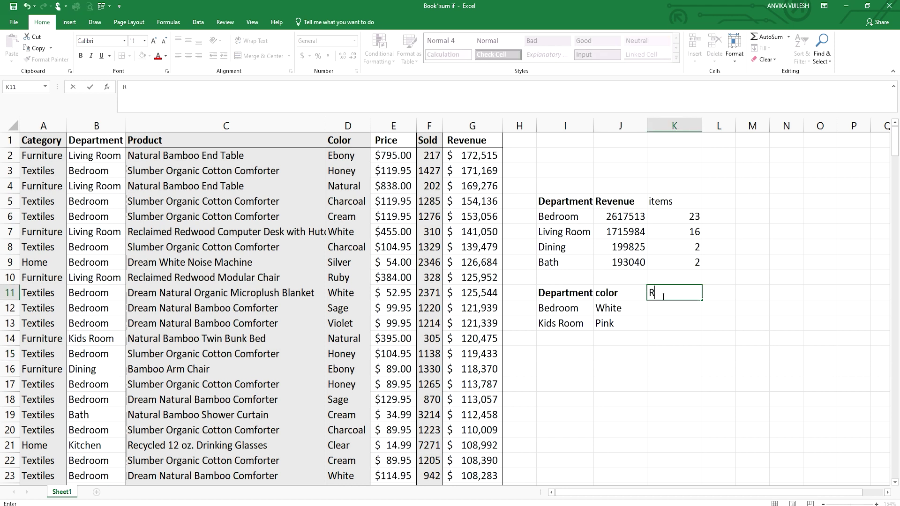
{"action": "type", "text": "evenue"}
{"action": "double_click", "coordinate": [661, 293]}
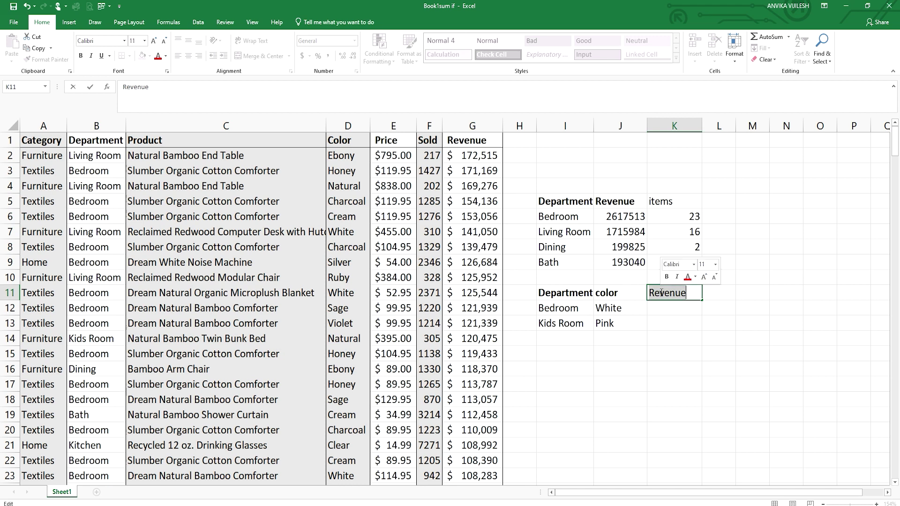
{"action": "left_click", "coordinate": [82, 57]}
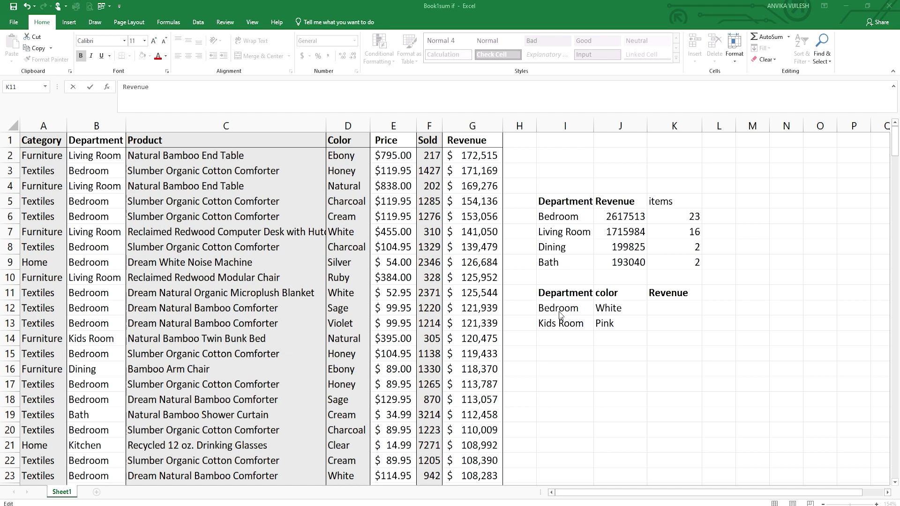
{"action": "key", "text": "ctrl+Return"}
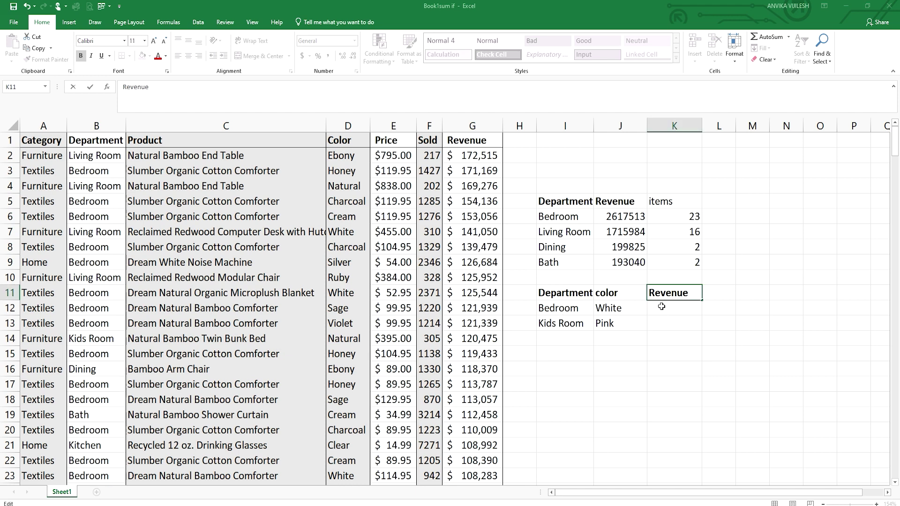
Step: Start a SUMIFS formula in cell K12 with the Revenue column G:G as the sum range
{"action": "double_click", "coordinate": [663, 307]}
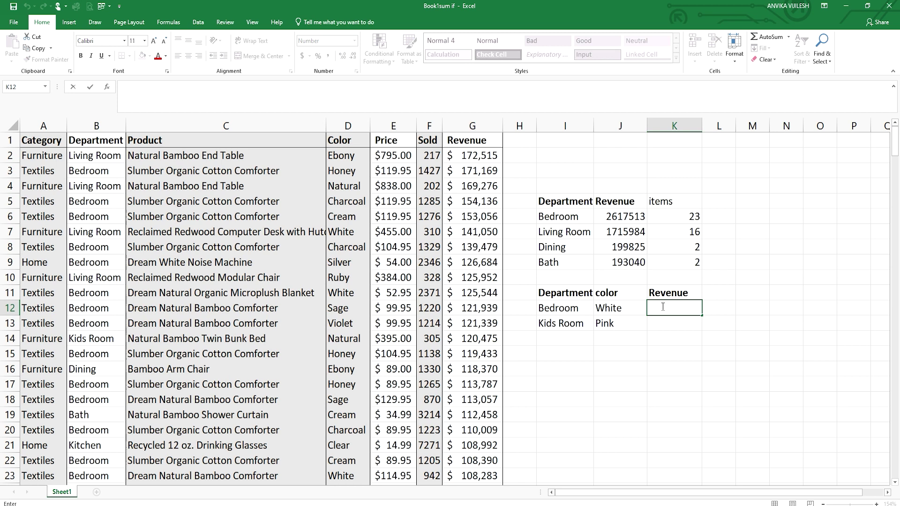
{"action": "type", "text": "=sum"}
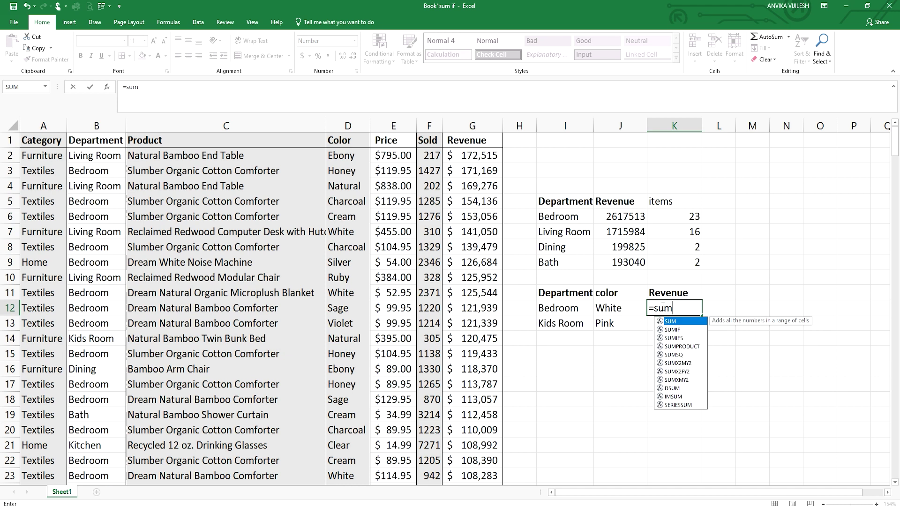
{"action": "double_click", "coordinate": [673, 340]}
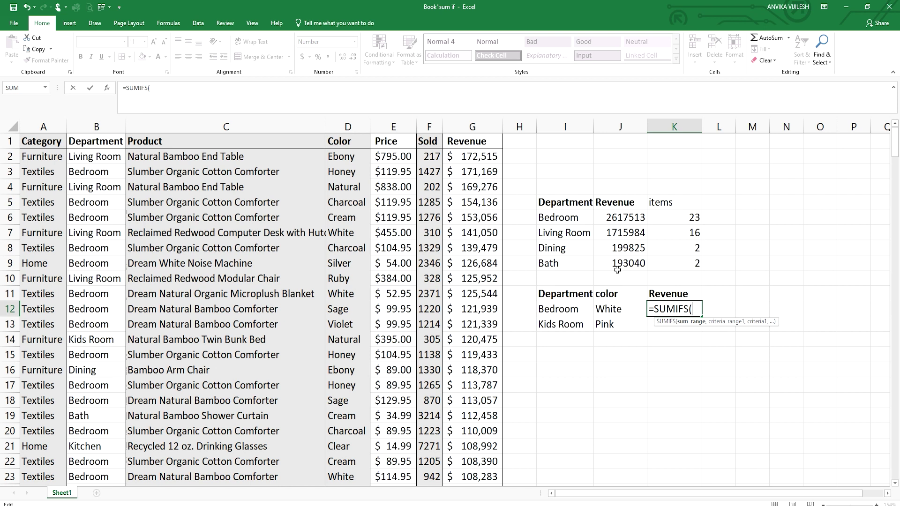
{"action": "left_click", "coordinate": [465, 129]}
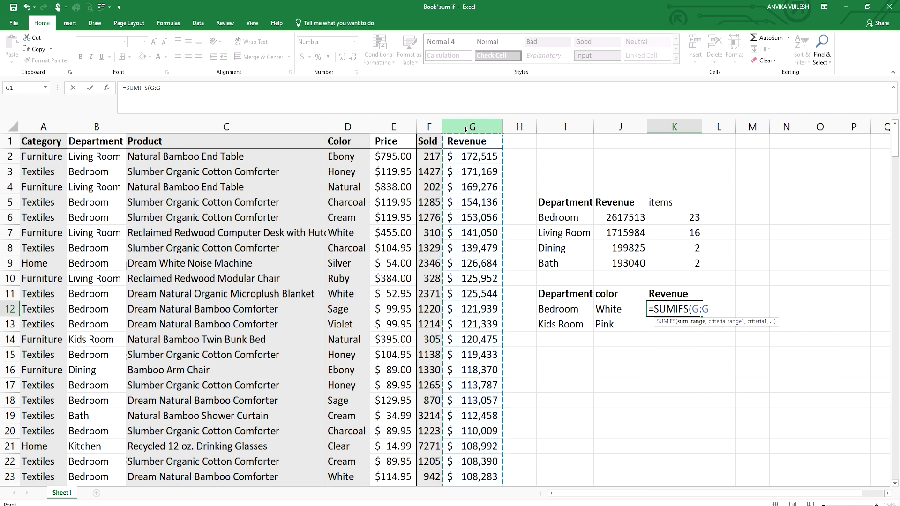
{"action": "type", "text": ","}
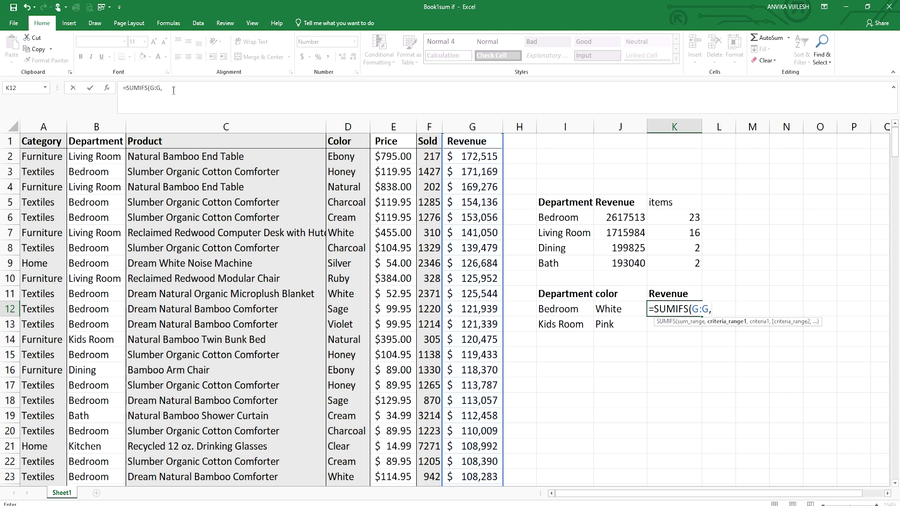
Step: Complete the SUMIFS formula with department range B:B matched to I12 and color range D:D matched to J12
{"action": "left_click", "coordinate": [92, 122]}
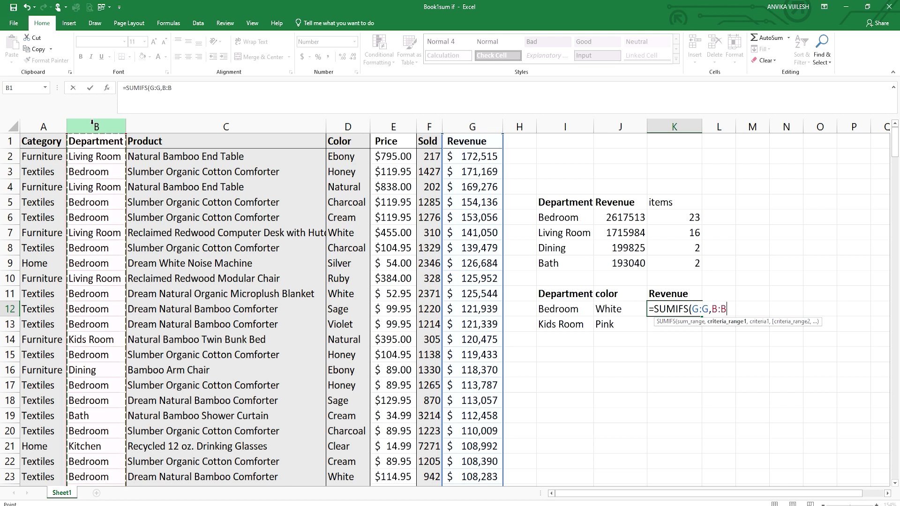
{"action": "type", "text": ","}
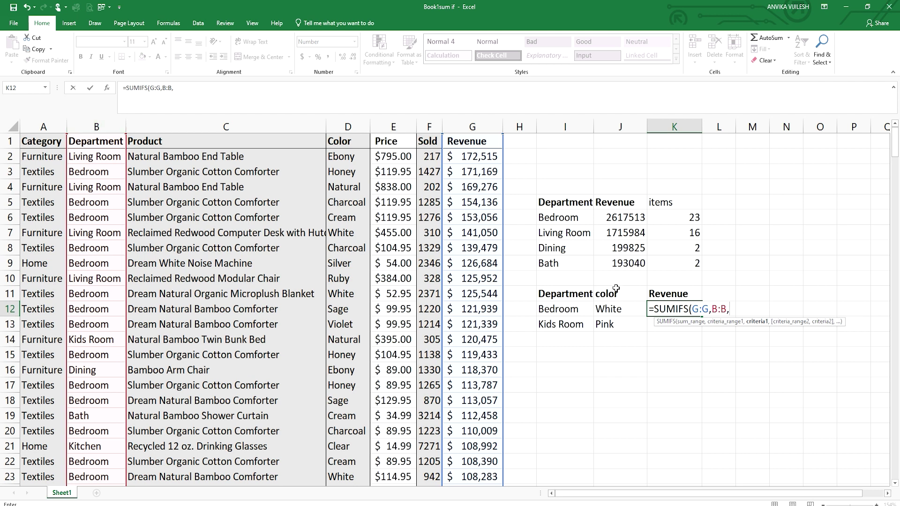
{"action": "left_click", "coordinate": [575, 309]}
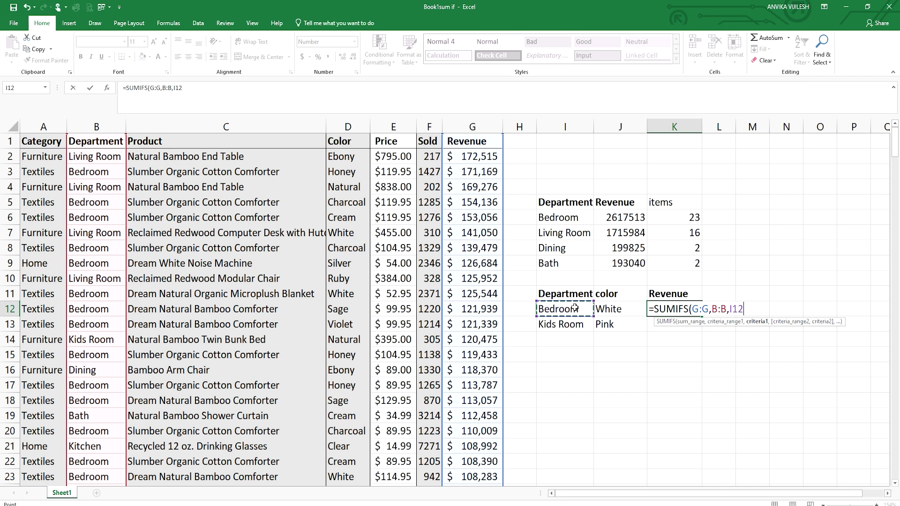
{"action": "type", "text": ","}
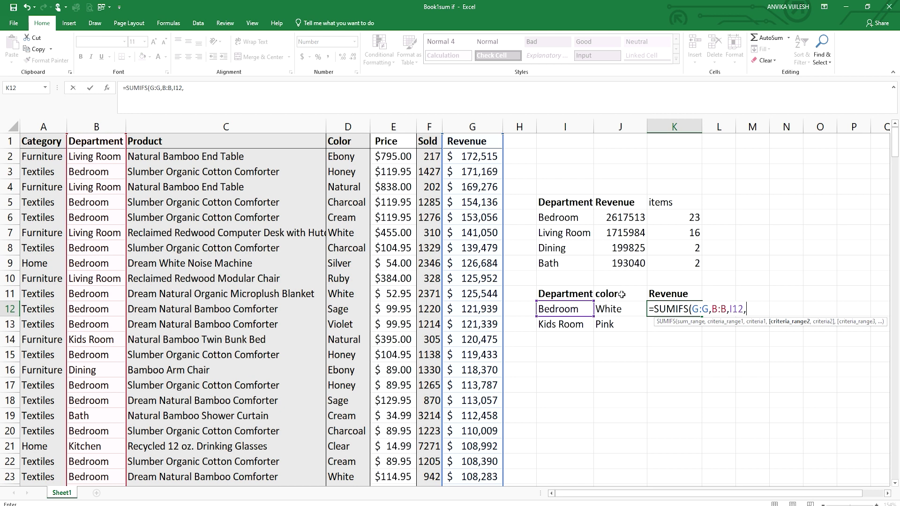
{"action": "left_click", "coordinate": [348, 126]}
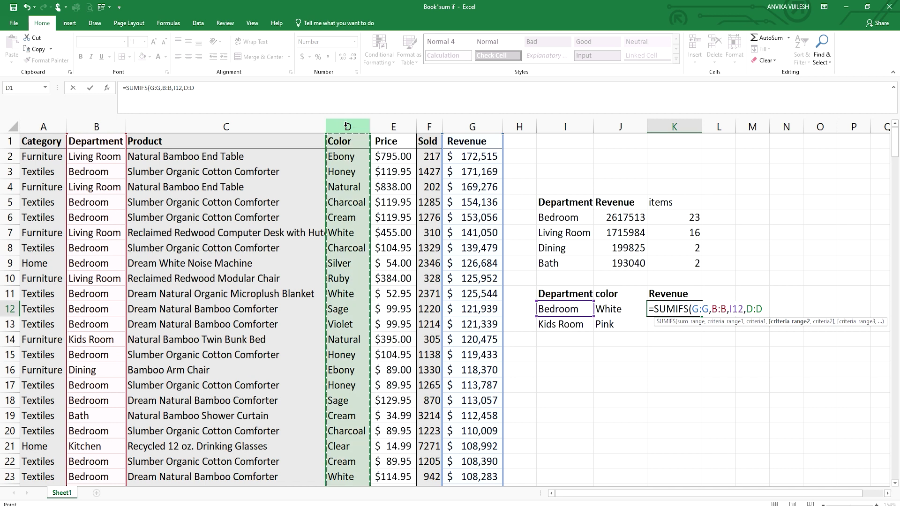
{"action": "type", "text": ","}
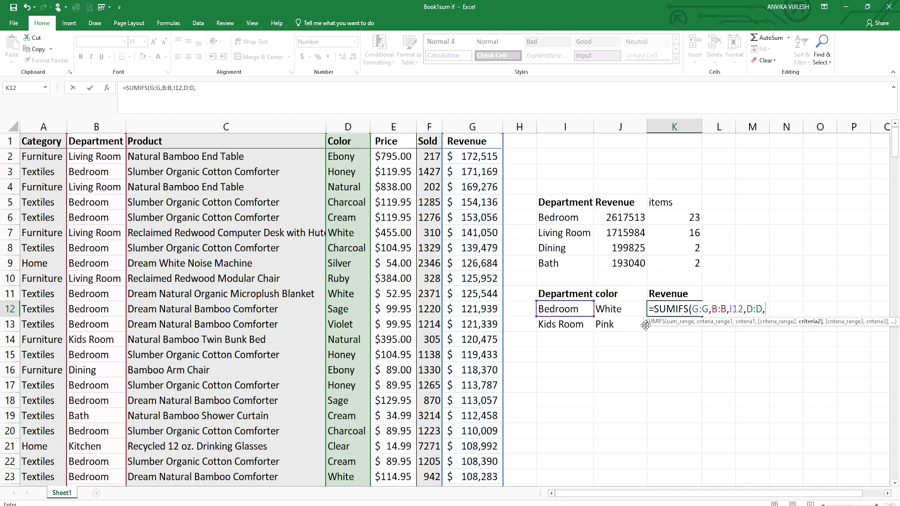
{"action": "left_click", "coordinate": [626, 309]}
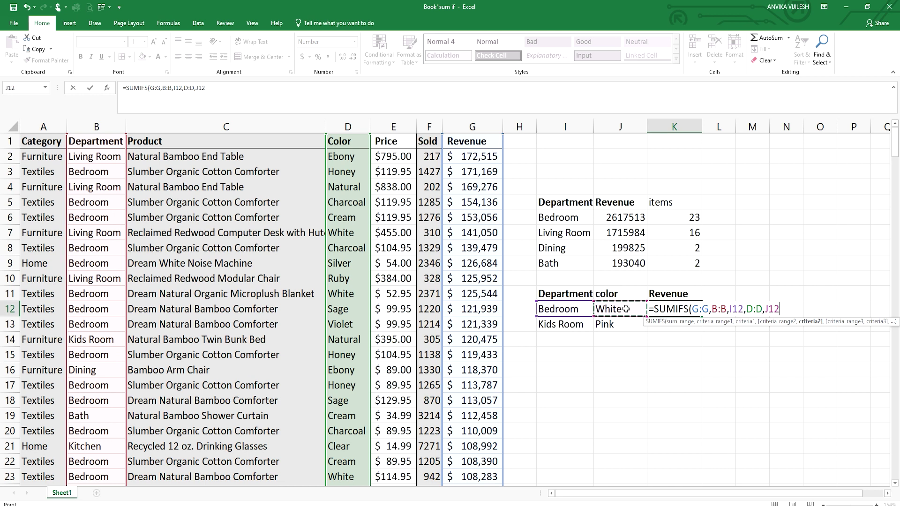
{"action": "type", "text": ")"}
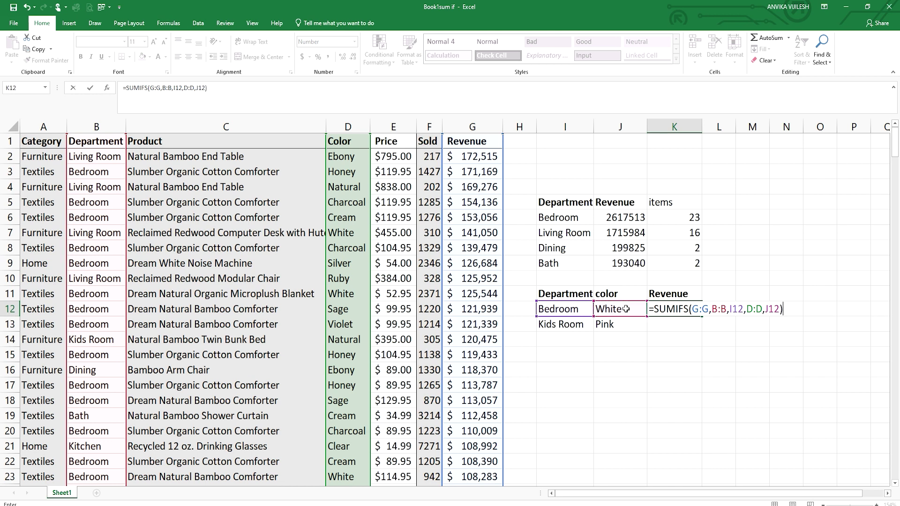
{"action": "key", "text": "Return"}
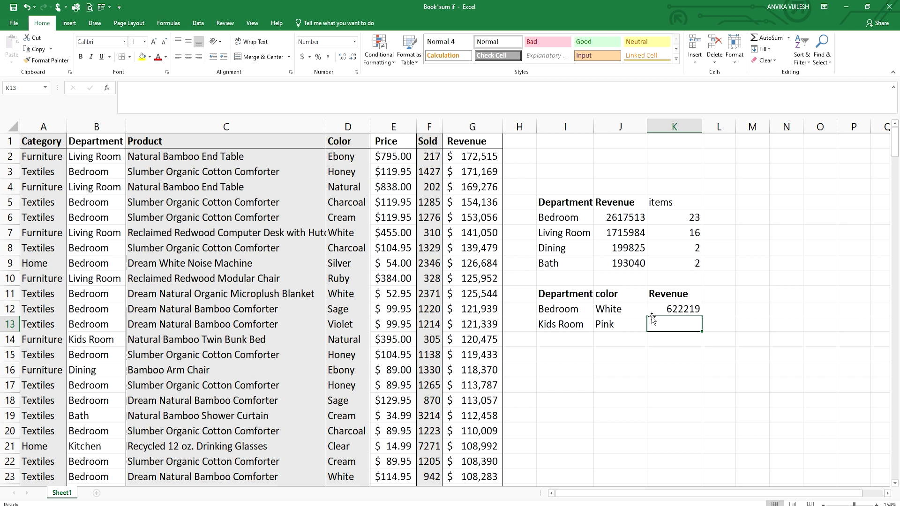
Step: Fill the SUMIFS formula from K12 down to K13 for the Kids Room and Pink row
{"action": "left_click", "coordinate": [673, 309]}
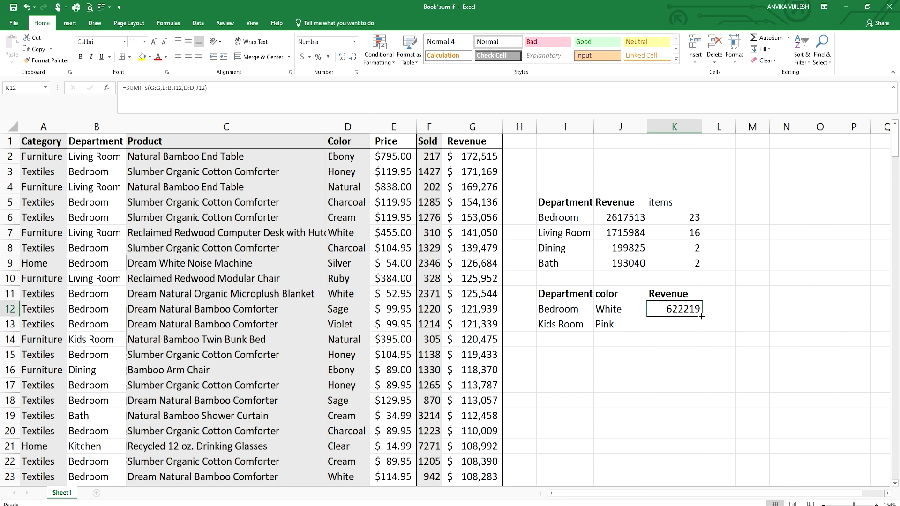
{"action": "double_click", "coordinate": [702, 316]}
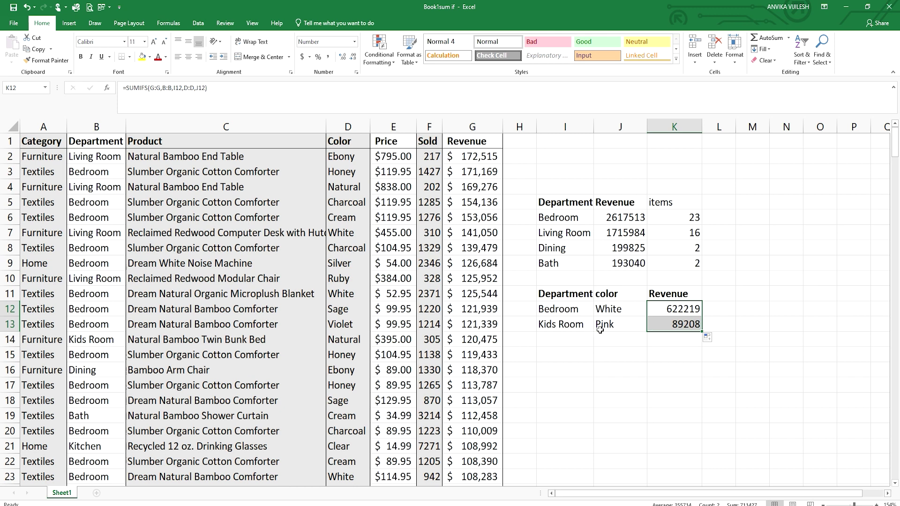
{"action": "left_click", "coordinate": [731, 369]}
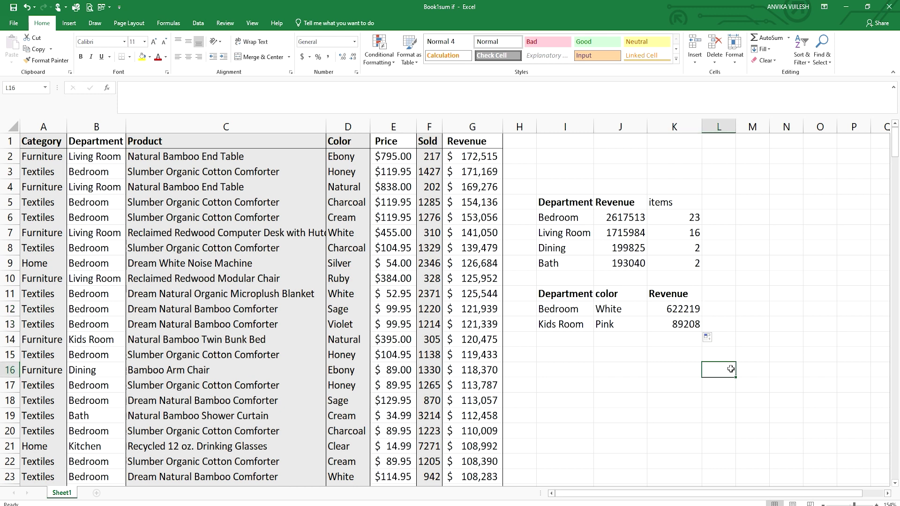